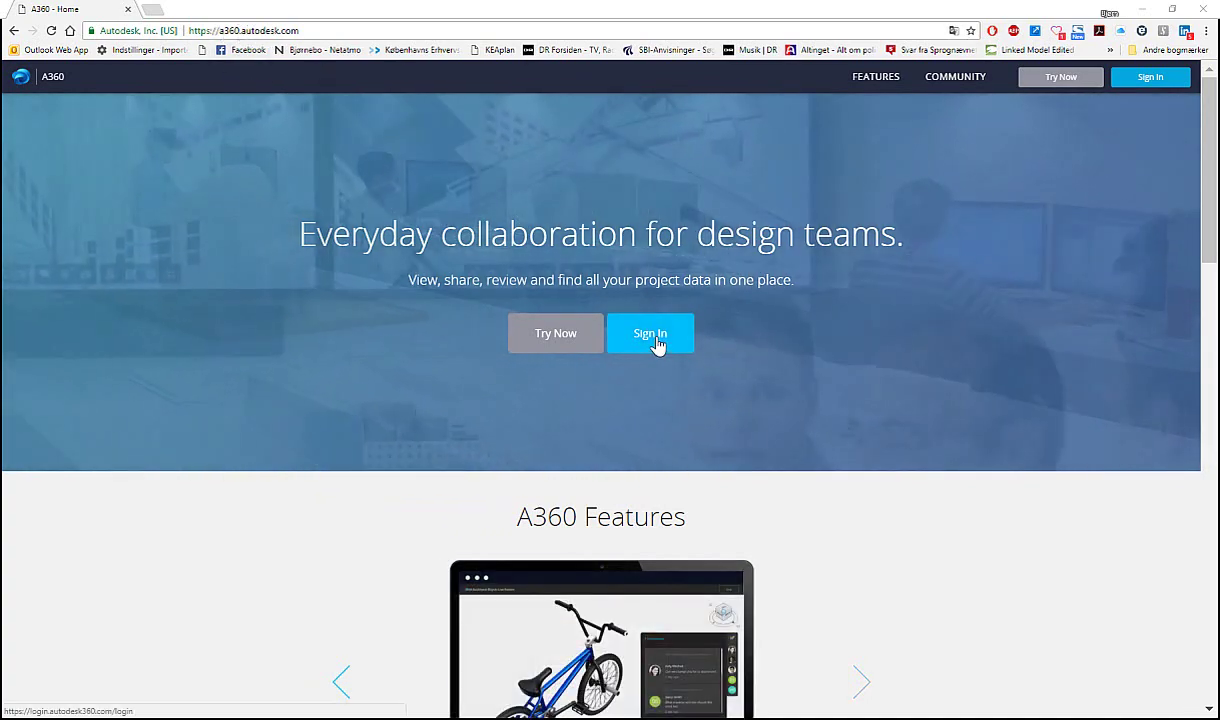
Sign in to the Team KEA BIM hub and show the account dropdown with its hubs and entitlements
left_click(657, 345)
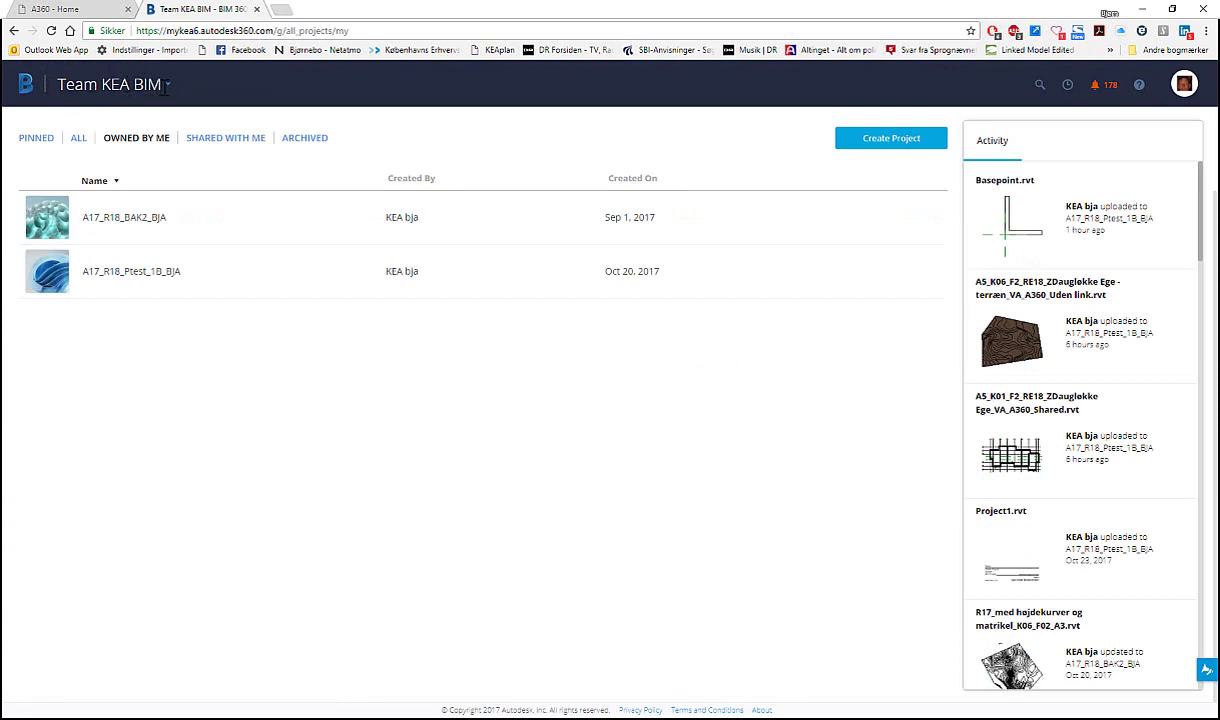
left_click(1185, 89)
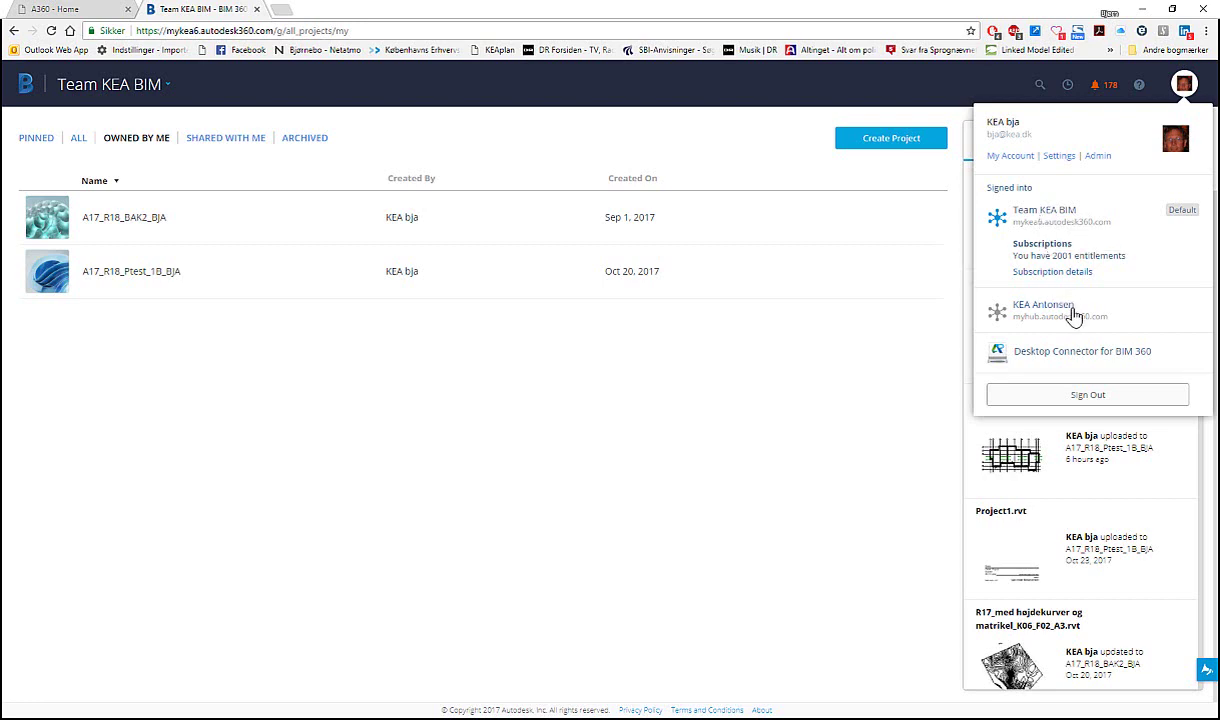
Review the Your Settings page, then return to the Team KEA BIM projects list
left_click(1059, 157)
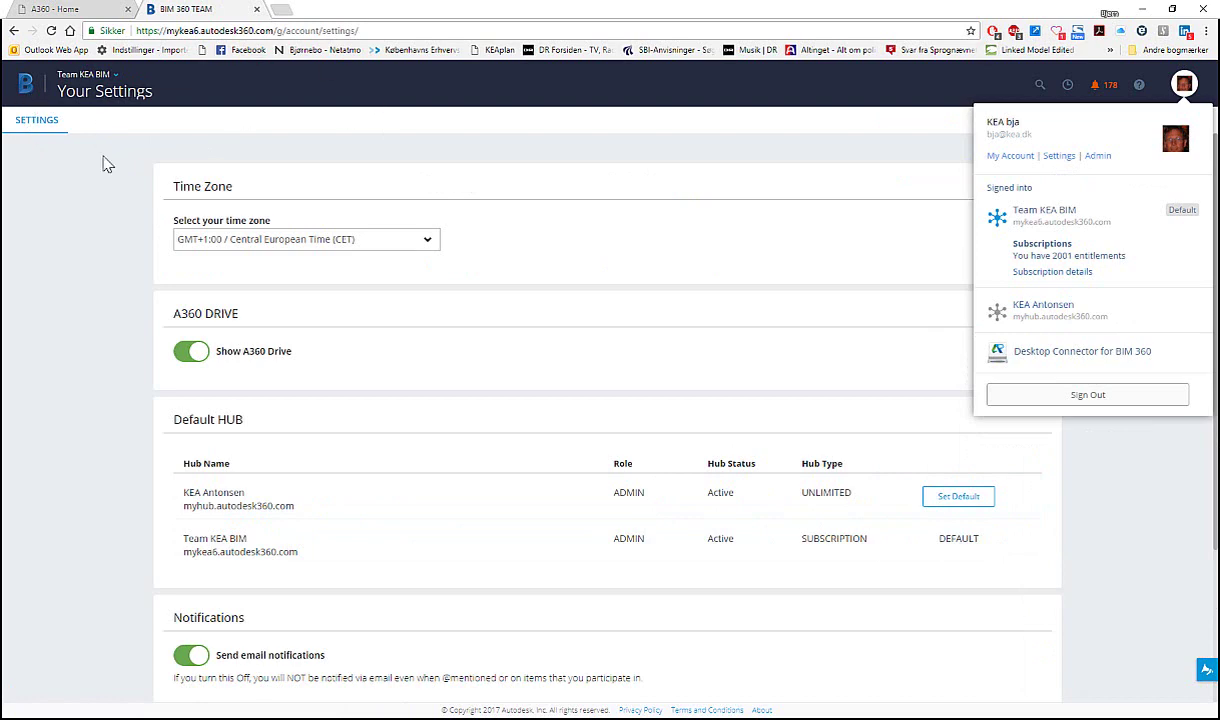
left_click(27, 87)
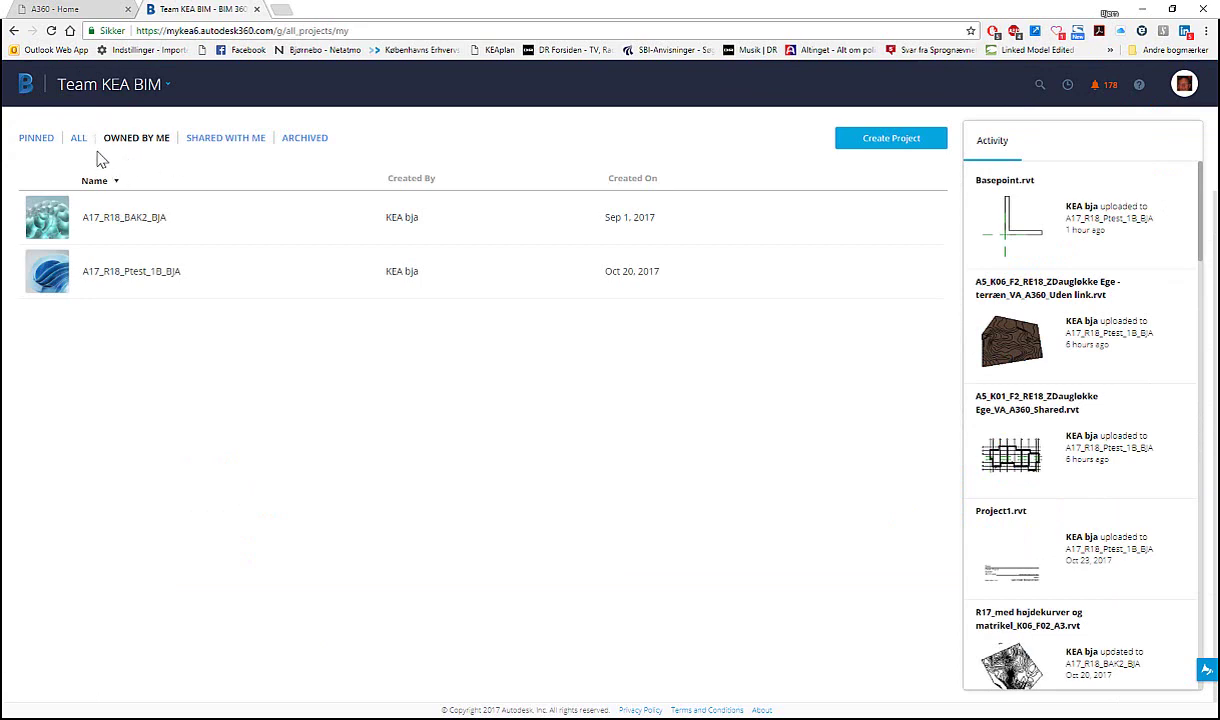
left_click(76, 146)
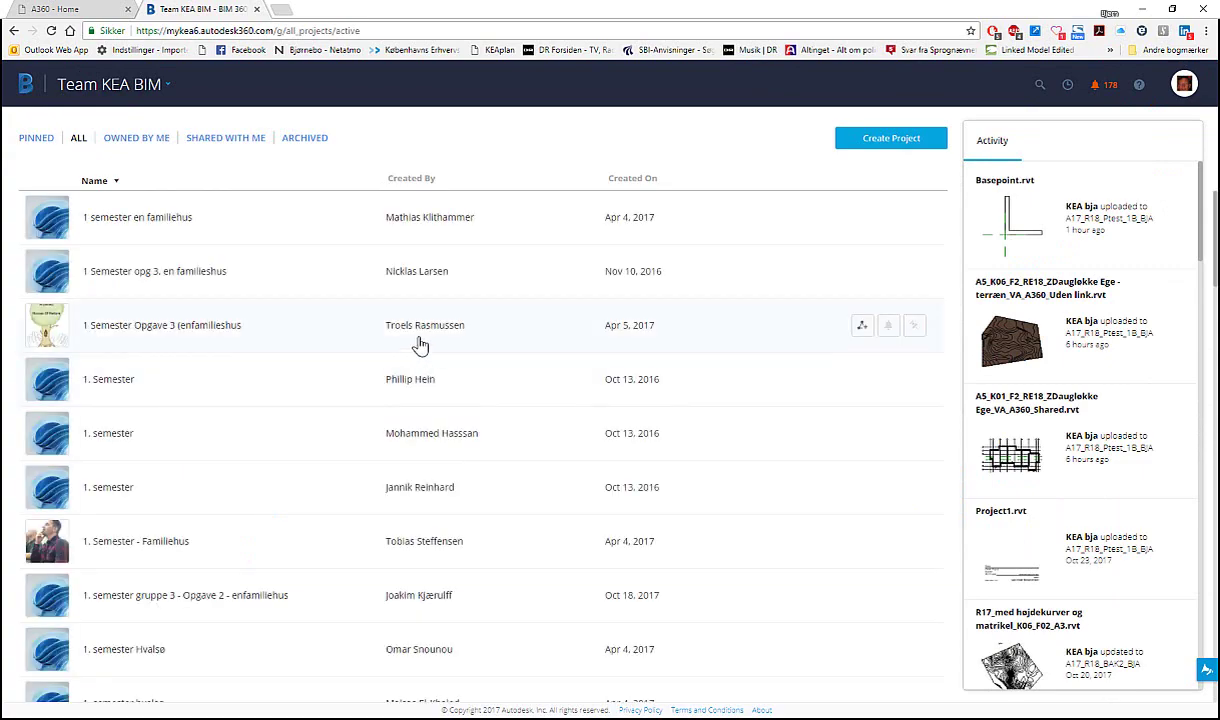
scroll(293, 452, "down", 2)
scroll(293, 452, "down", 3)
scroll(293, 452, "down", 3)
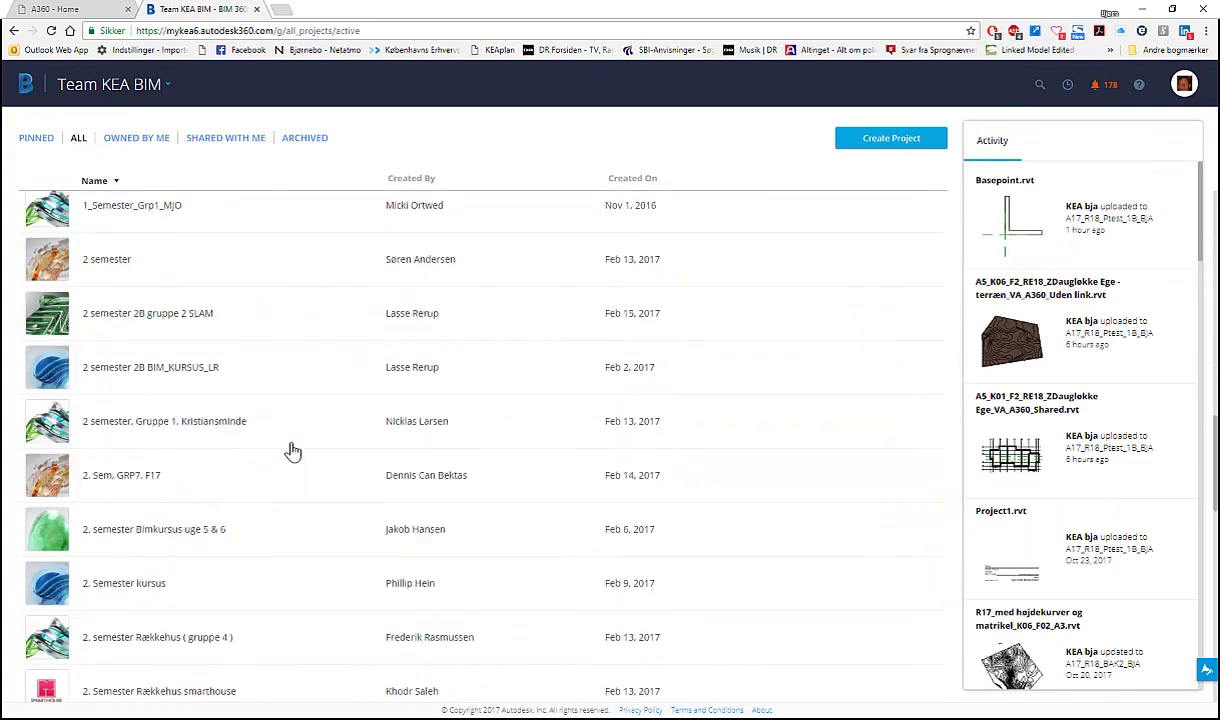
scroll(293, 452, "down", 3)
scroll(293, 452, "down", 3)
scroll(293, 452, "up", 1)
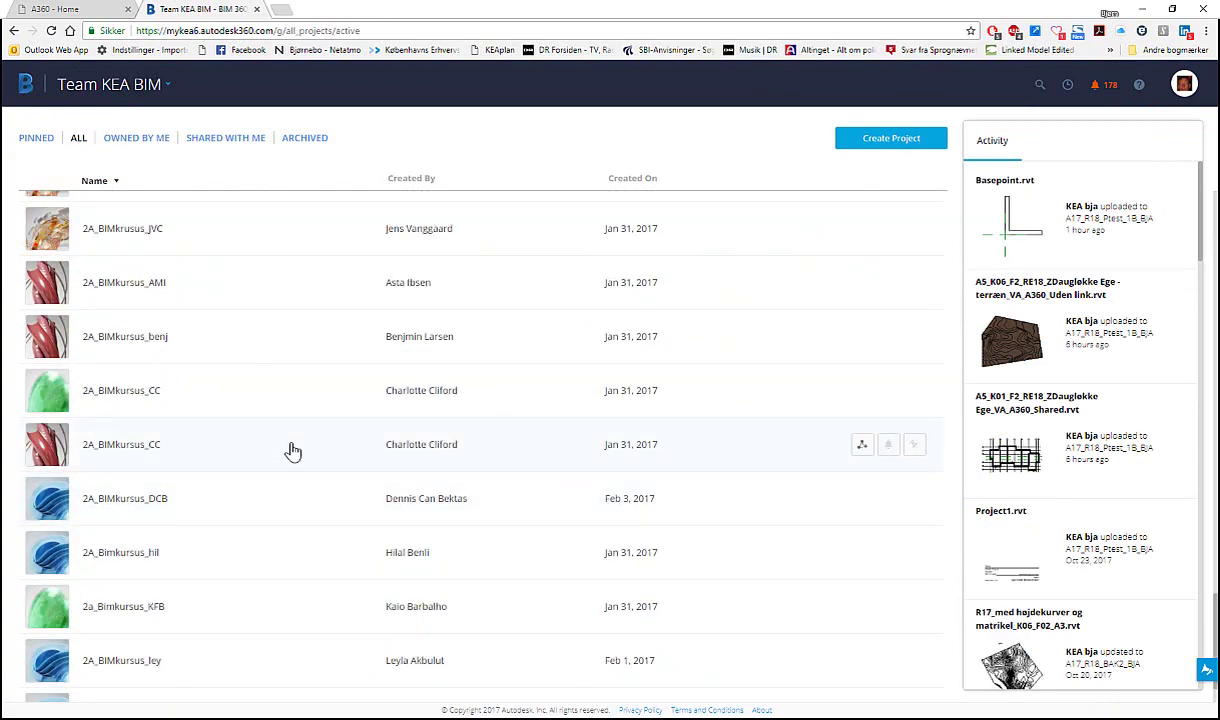
scroll(293, 452, "up", 5)
scroll(294, 452, "up", 5)
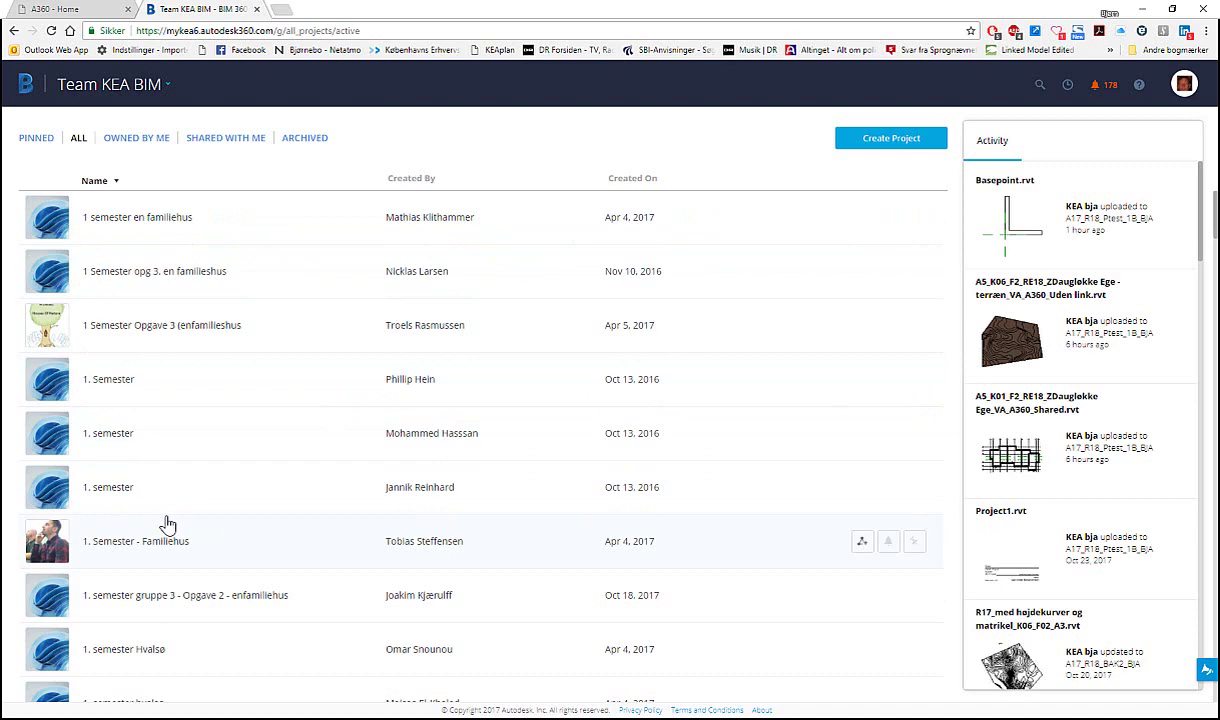
left_click(146, 148)
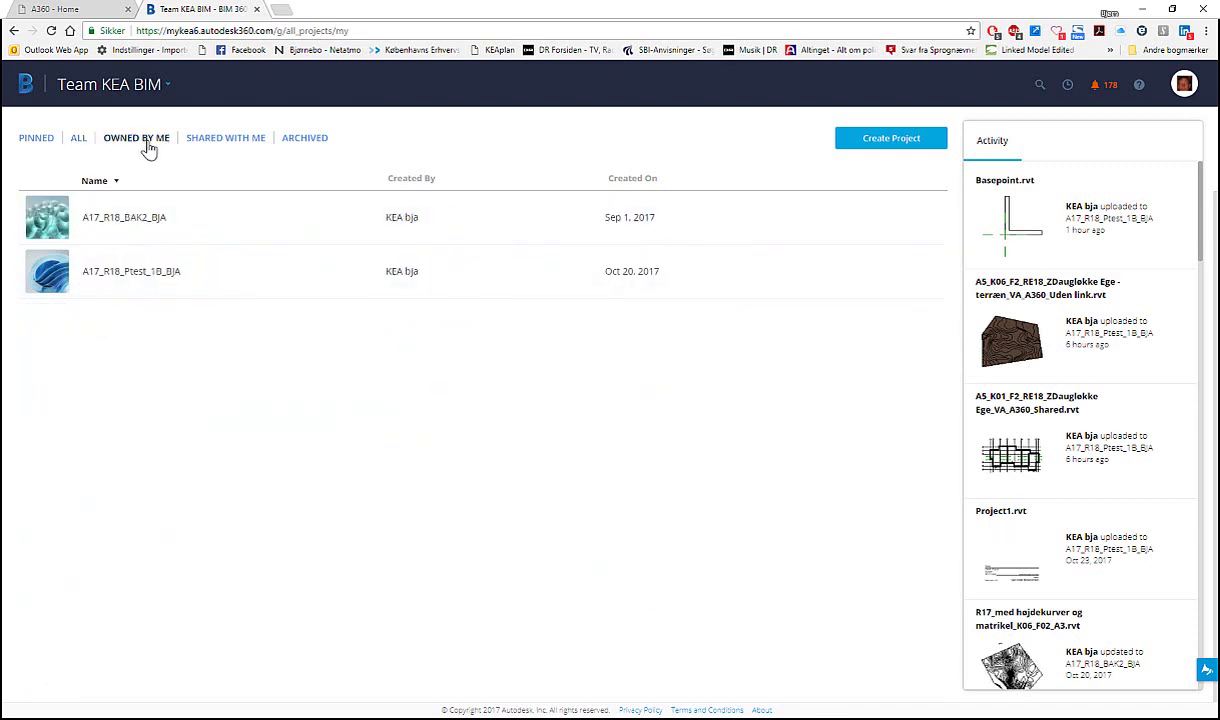
key("alt+Tab")
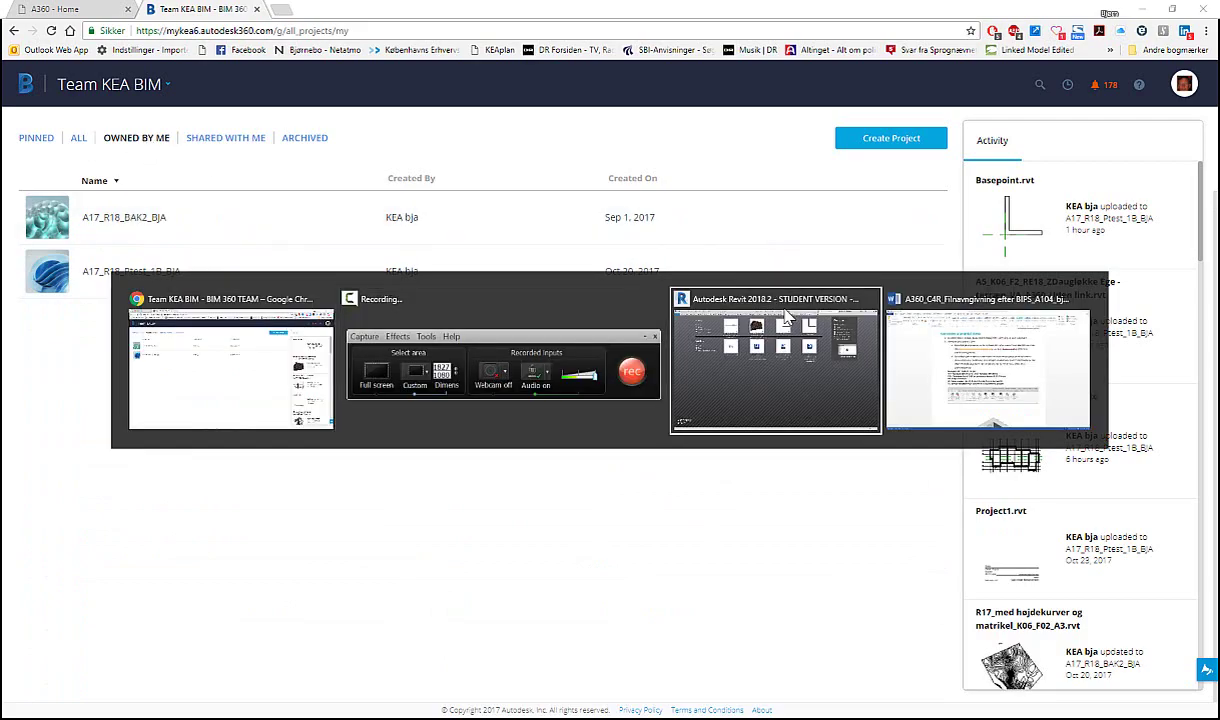
Bring up the Word guide's 'Oprettelse af projekt i A360' section with the A17_R18_P1_2J_G2 naming example
key("alt+Tab")
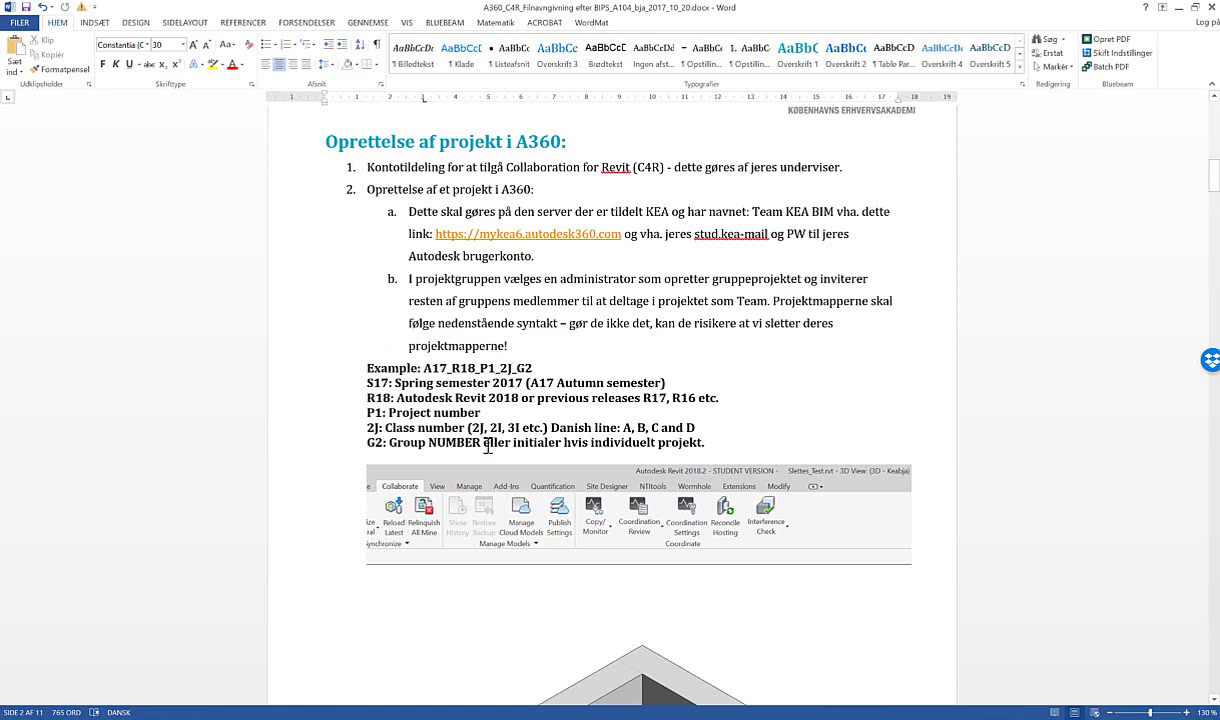
Start a new project and enter A17_R18_BAK2_BJA as its name, consulting the Word naming guide
key("alt+Tab")
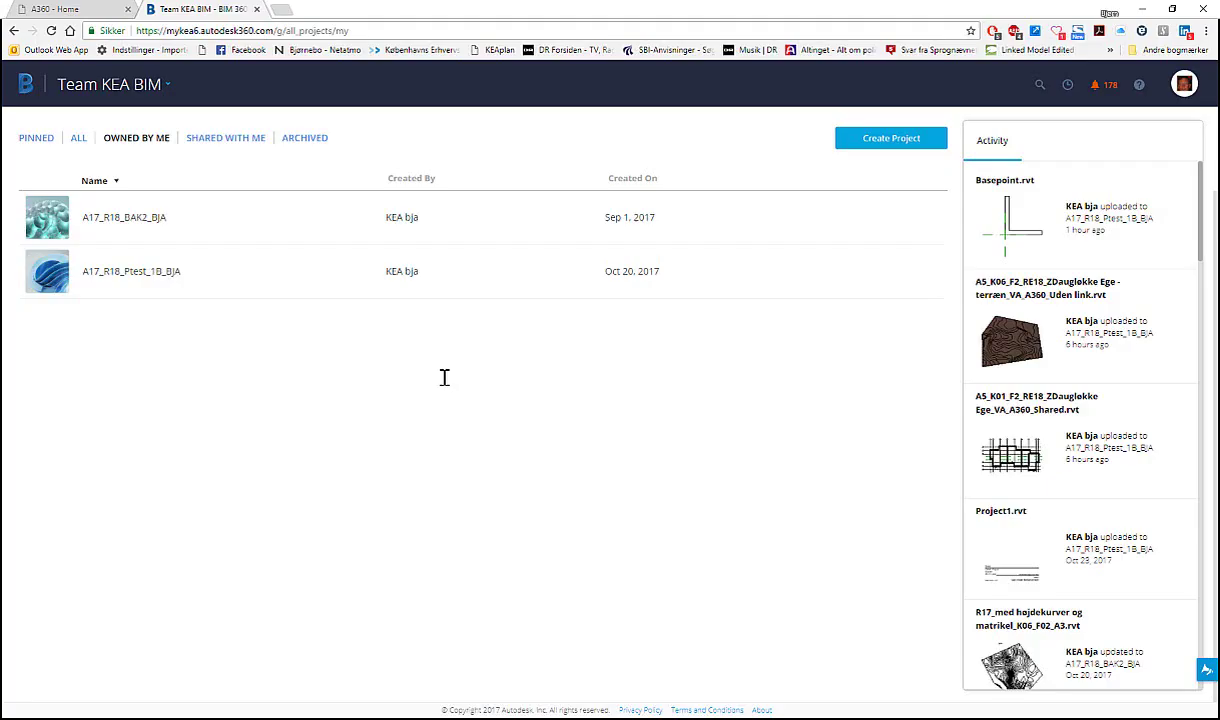
left_click(895, 143)
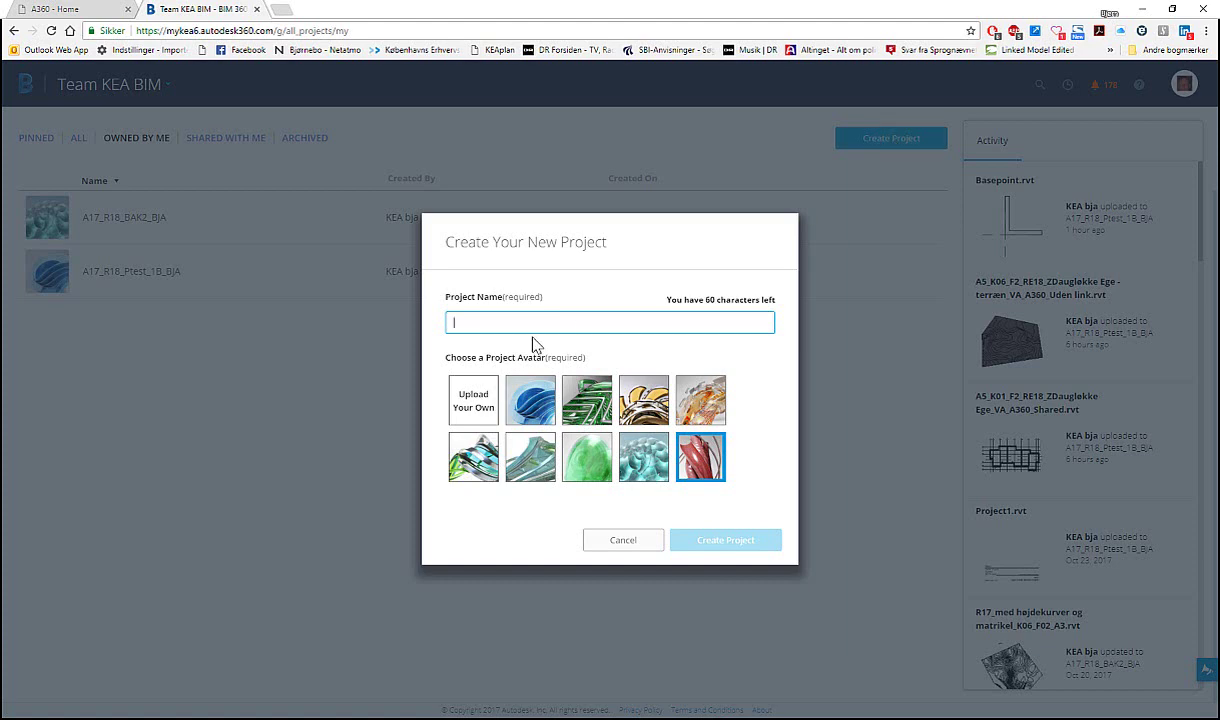
type("A")
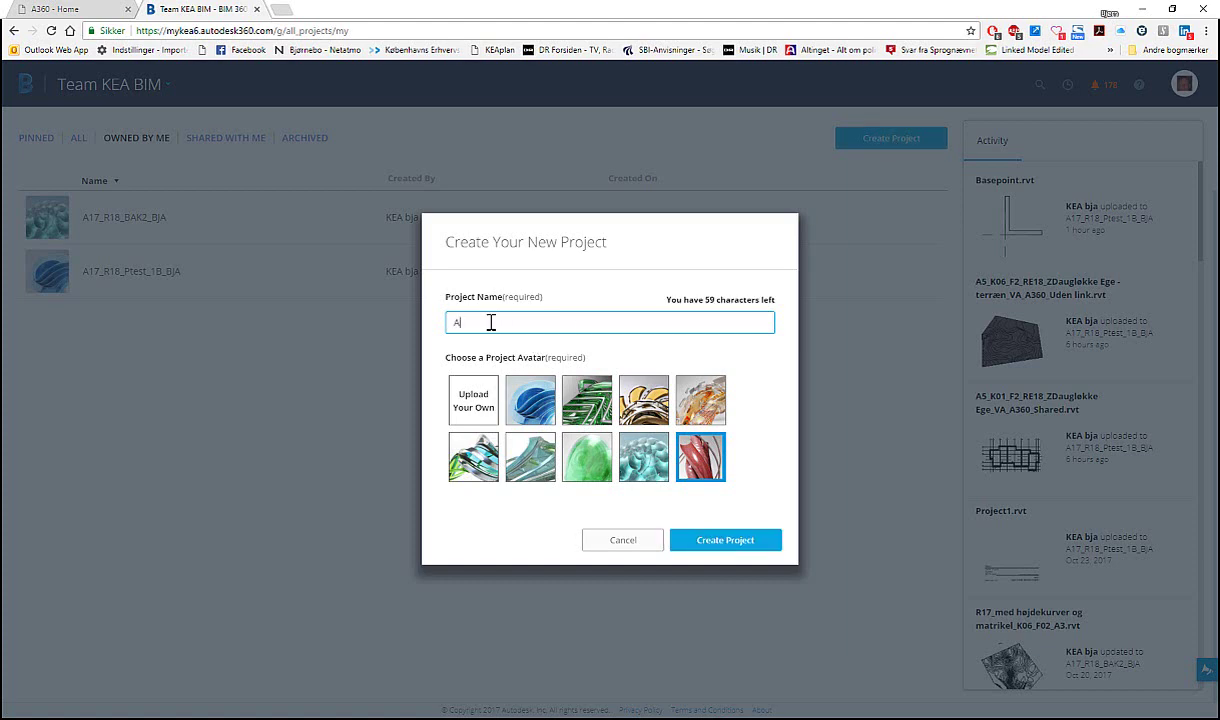
type("17")
key("alt+Tab")
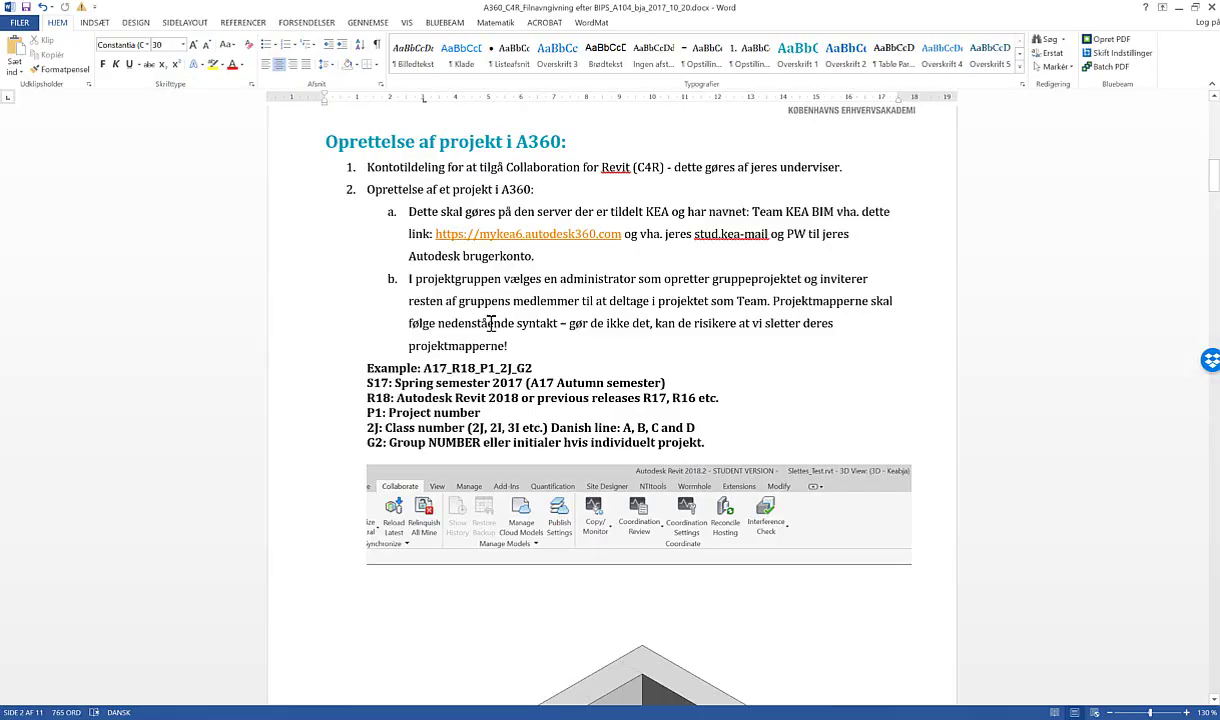
key("alt+Tab")
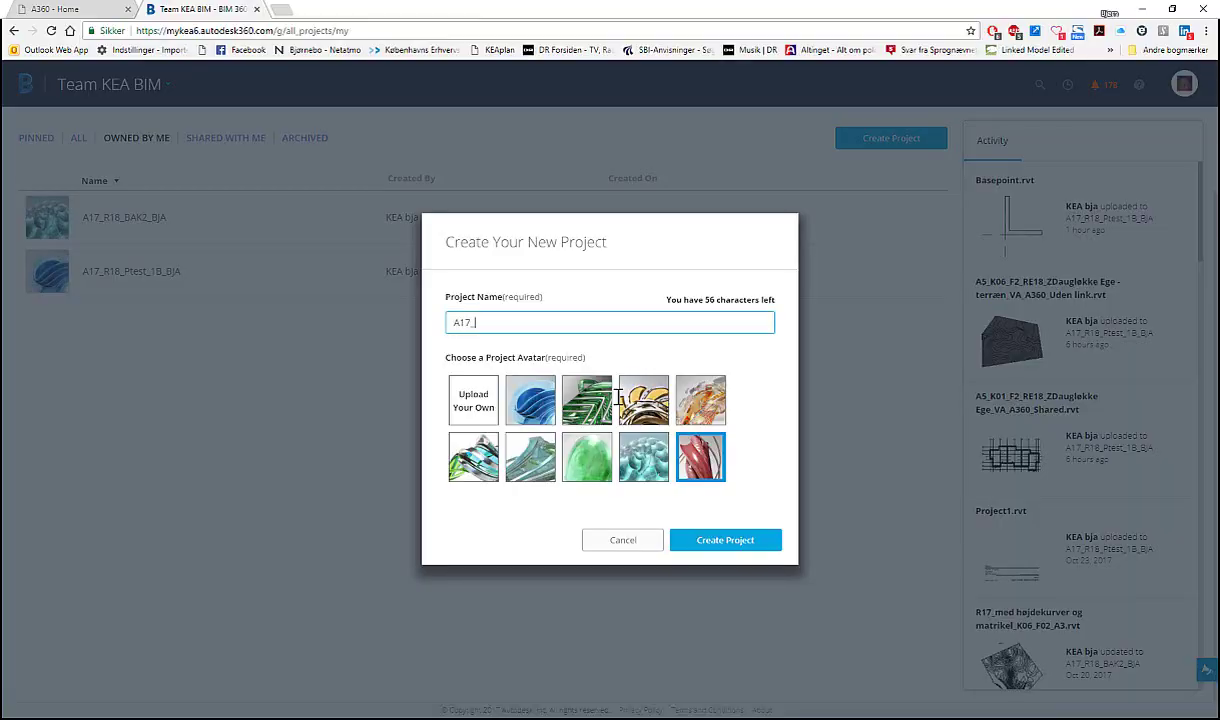
type("R18")
type("BAK")
type("2")
type("_")
type("BJA")
Confirm Create Project so A17_R18_BAK2_BJA opens with no data and one project admin
left_click(716, 543)
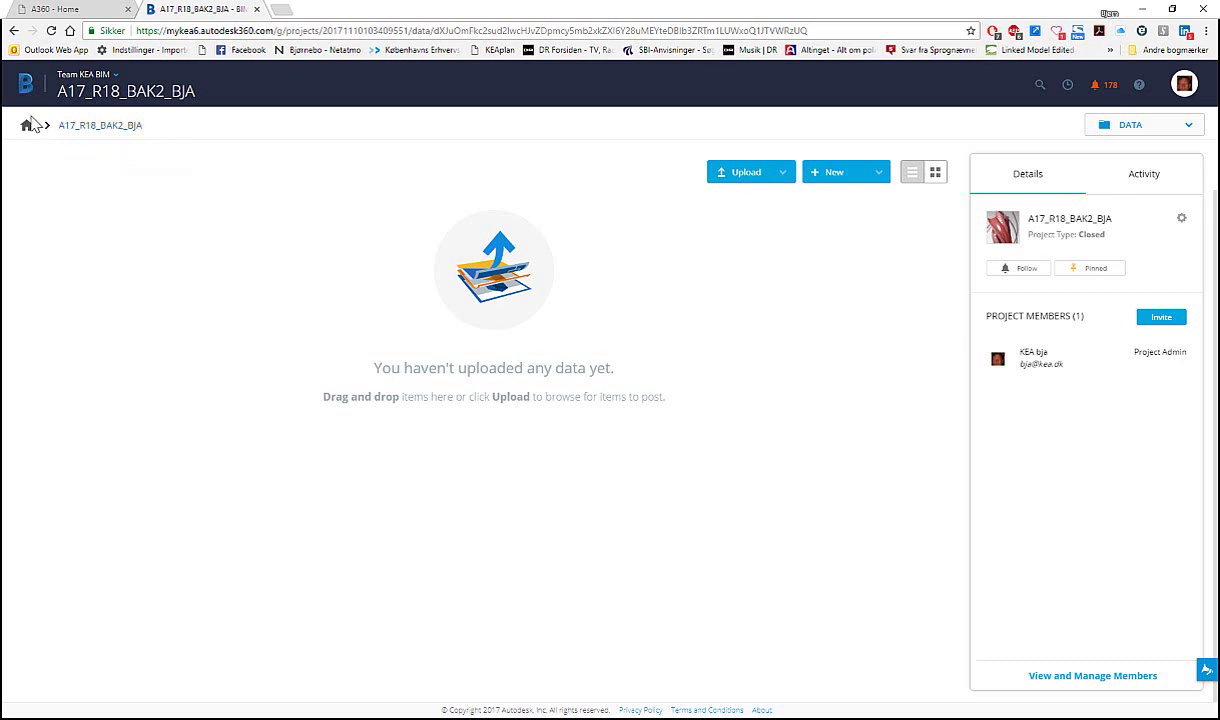
left_click(27, 130)
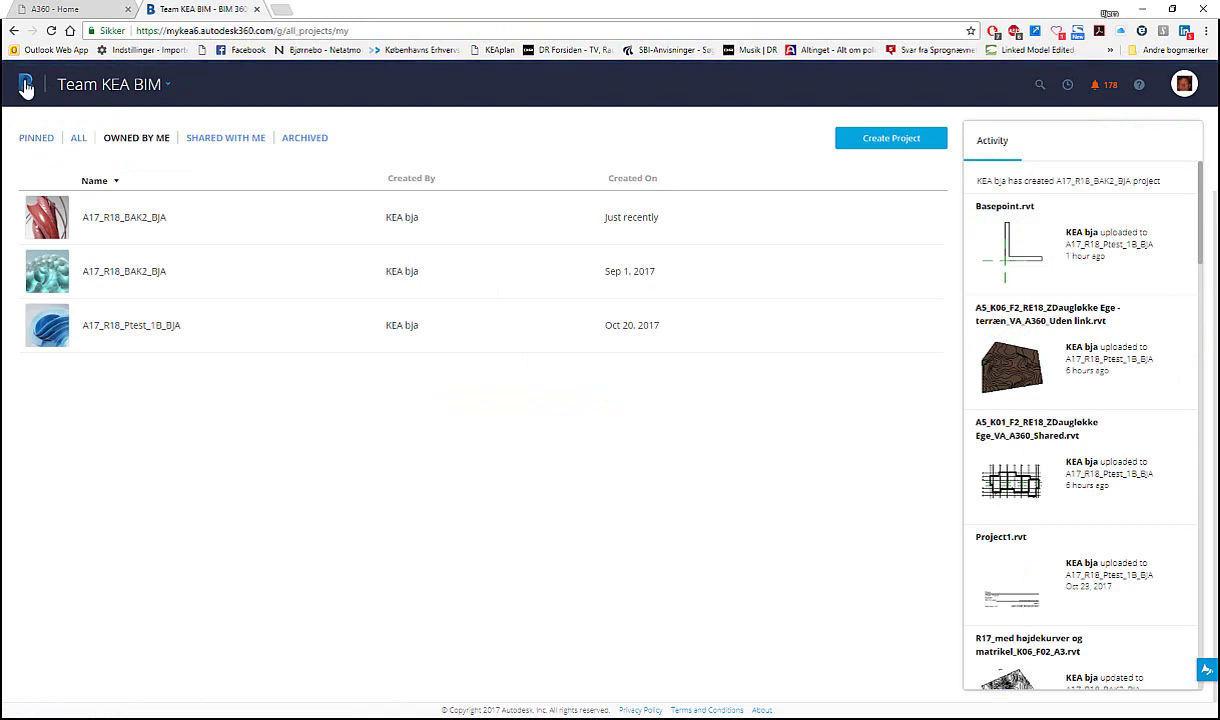
left_click(27, 87)
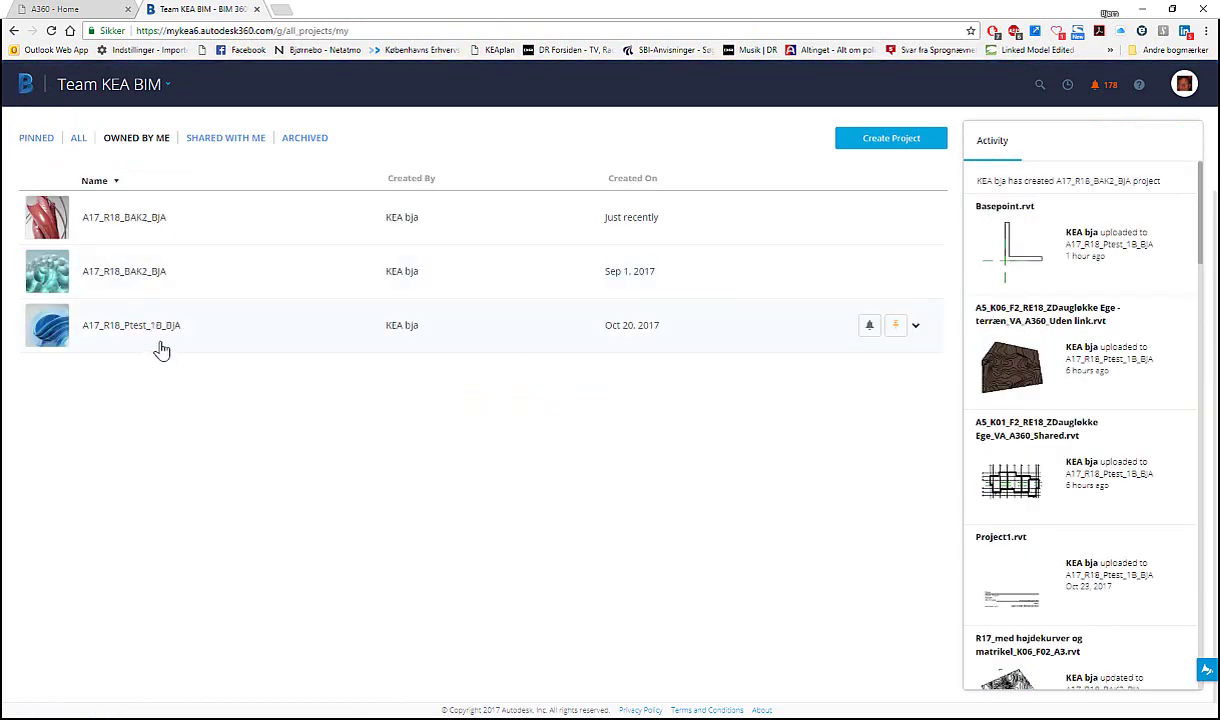
mouse_move(164, 344)
left_click(153, 278)
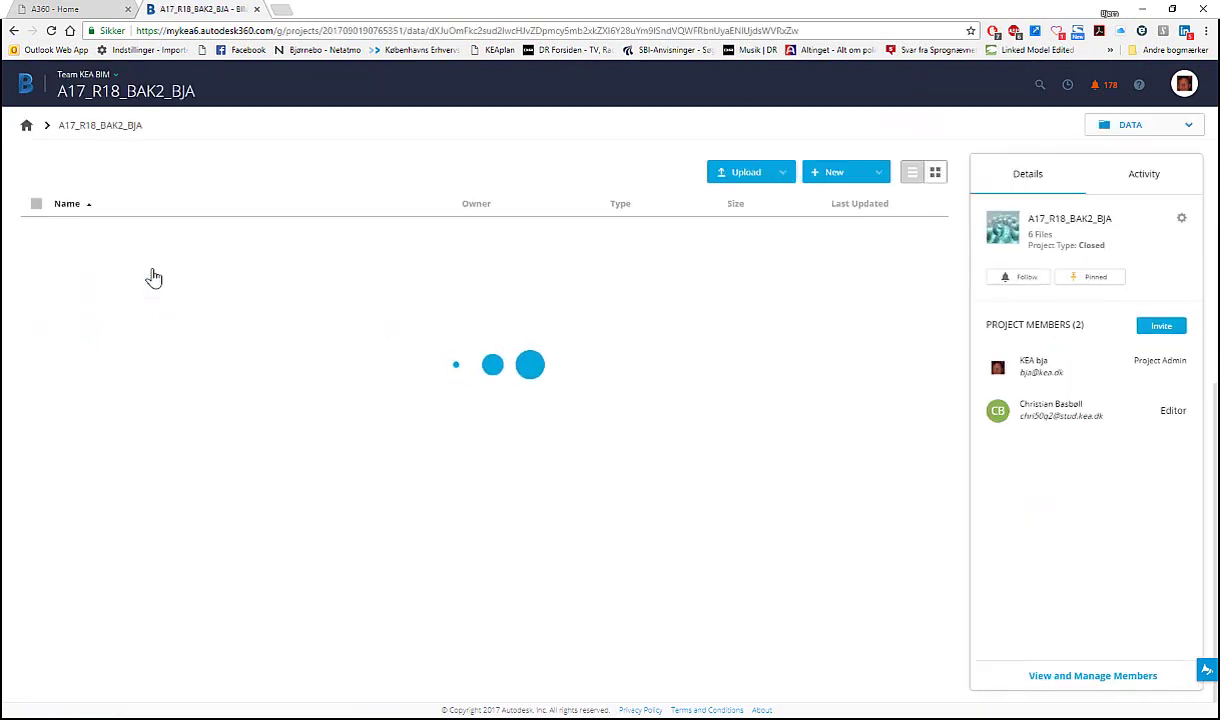
left_click(1115, 218)
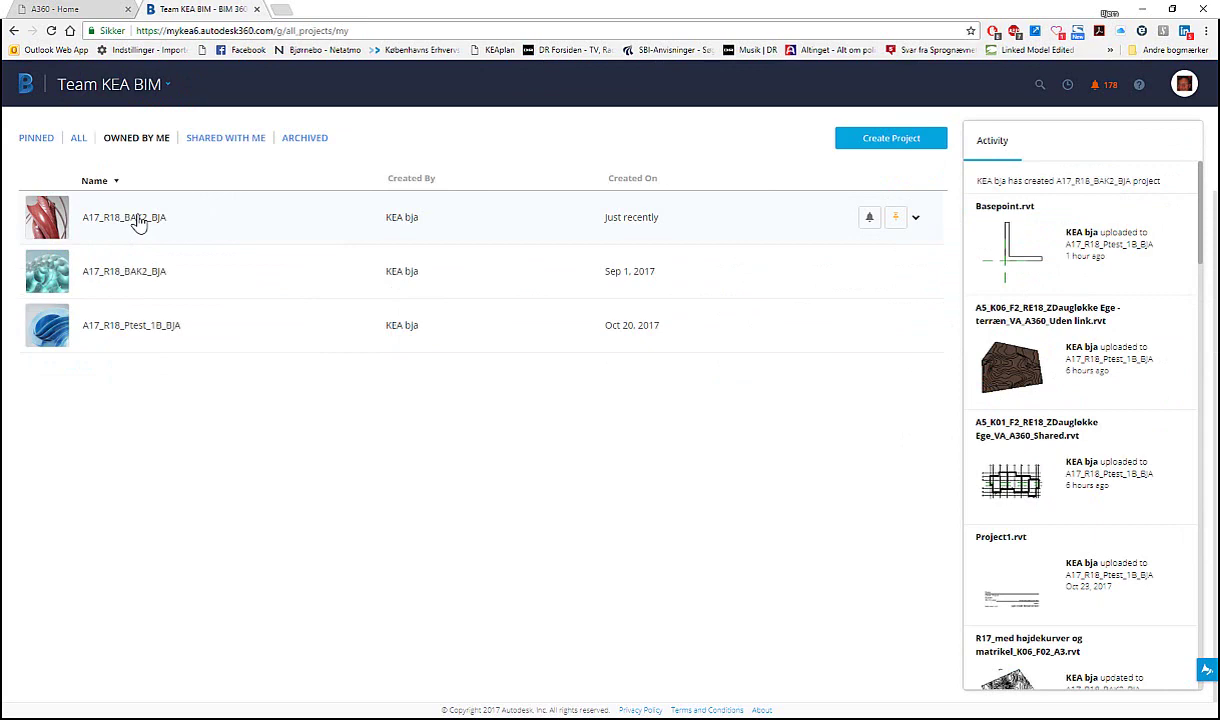
left_click(140, 222)
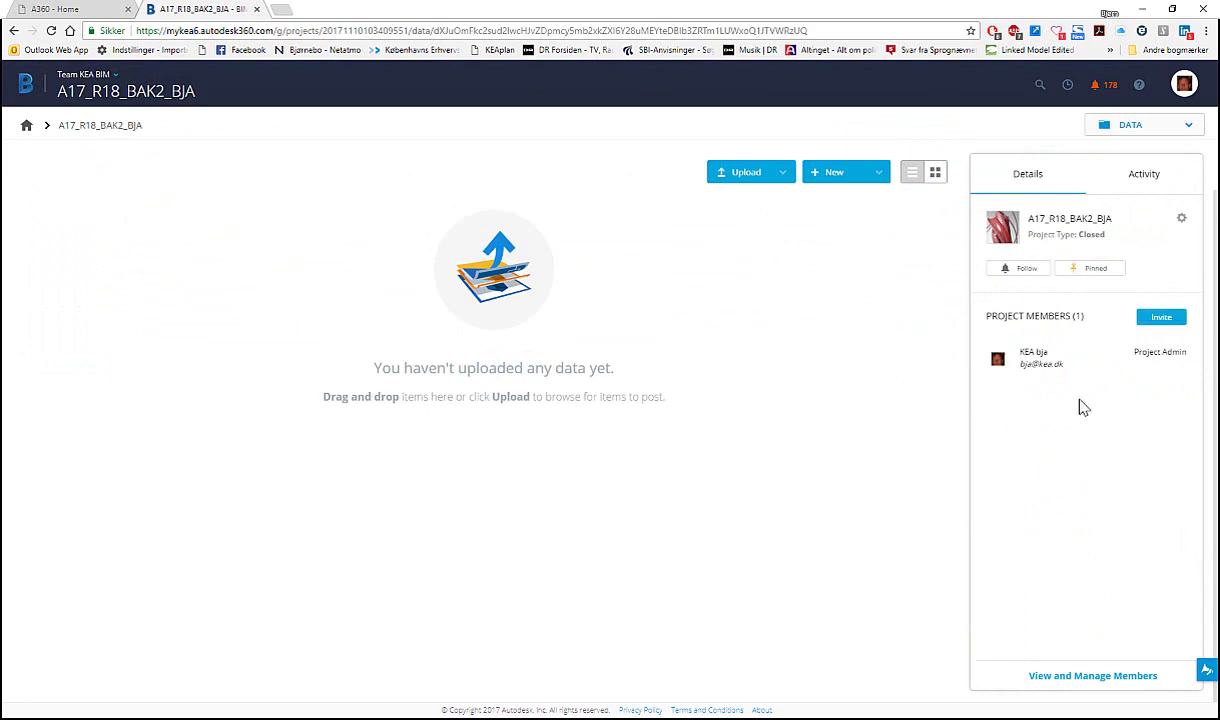
left_click(1162, 320)
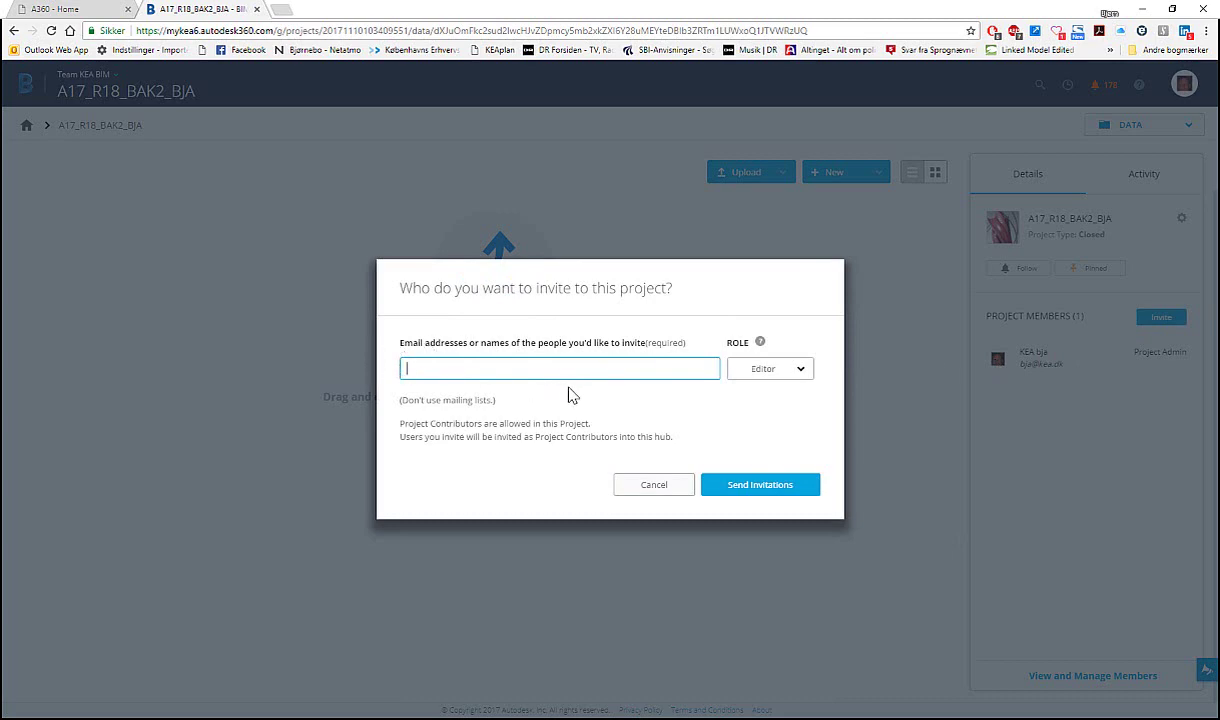
left_click(801, 381)
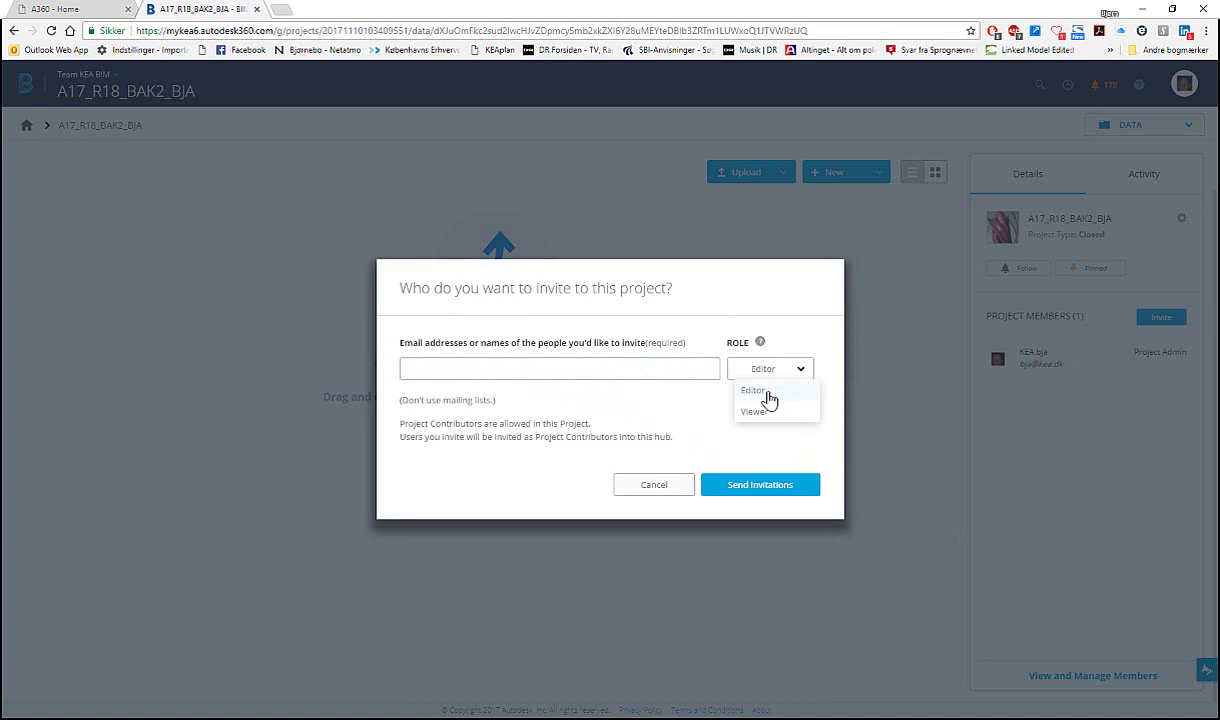
left_click(771, 399)
left_click(788, 374)
left_click(745, 398)
left_click(655, 486)
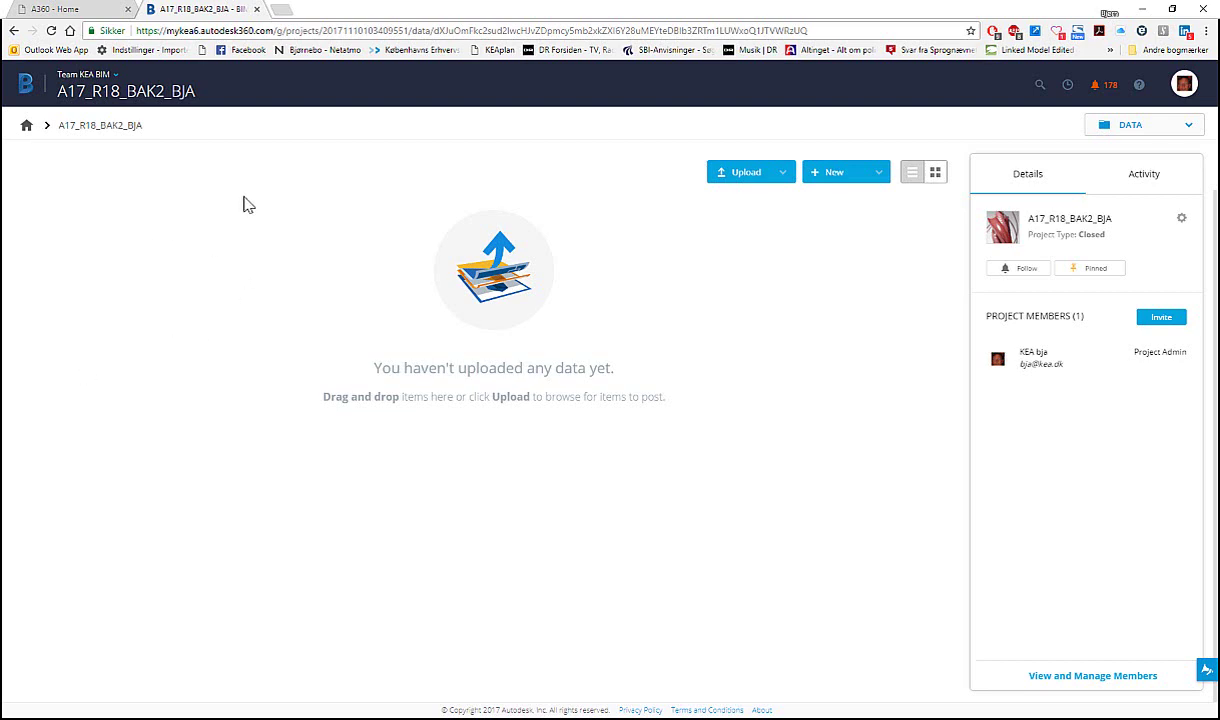
Create a new folder named Test_bja from the New menu
left_click(878, 176)
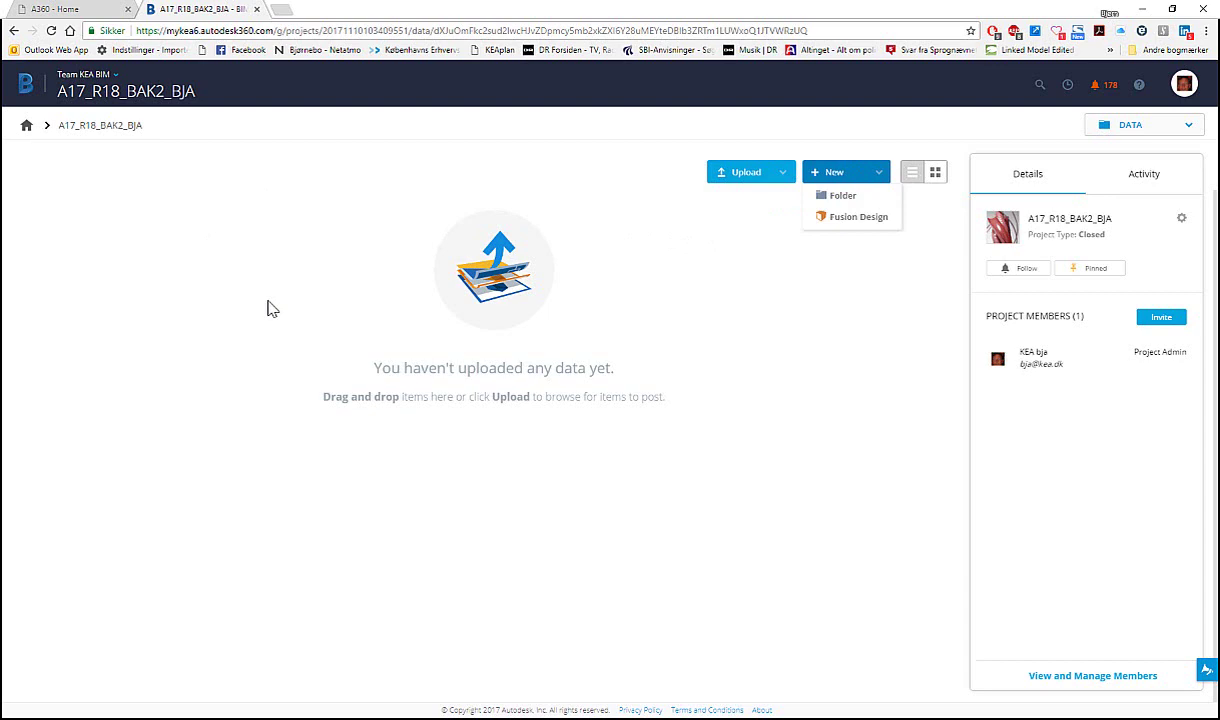
left_click(838, 197)
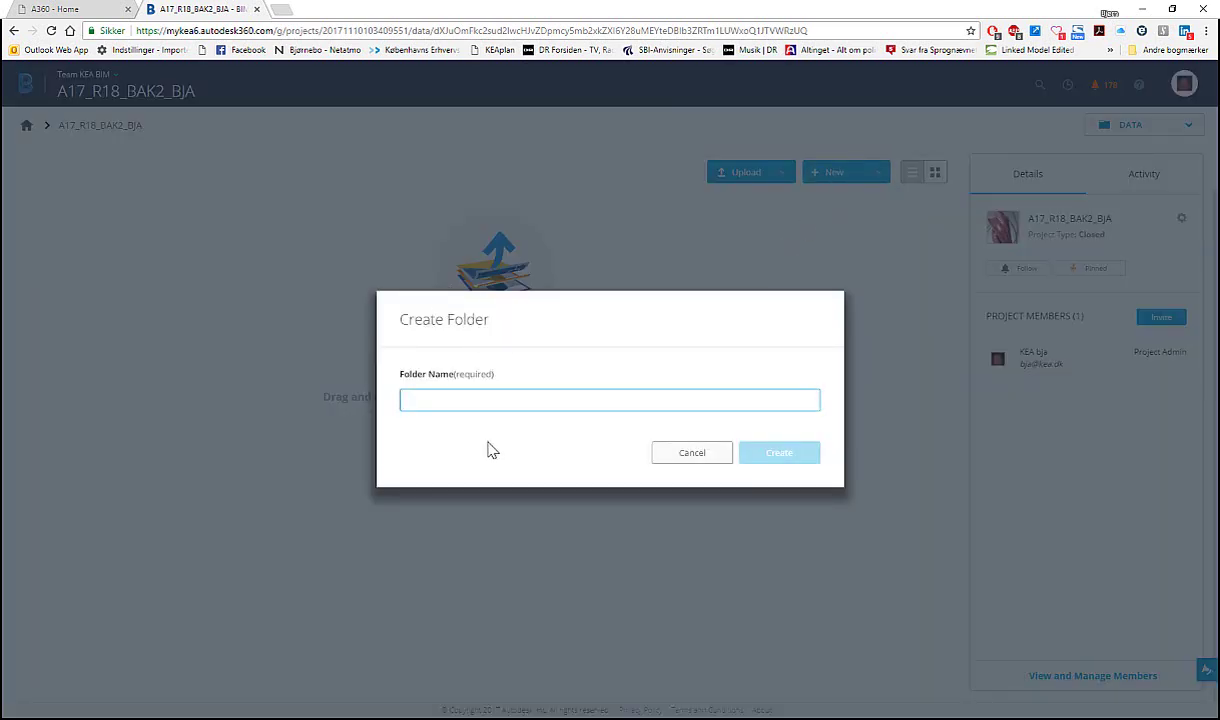
type("Te")
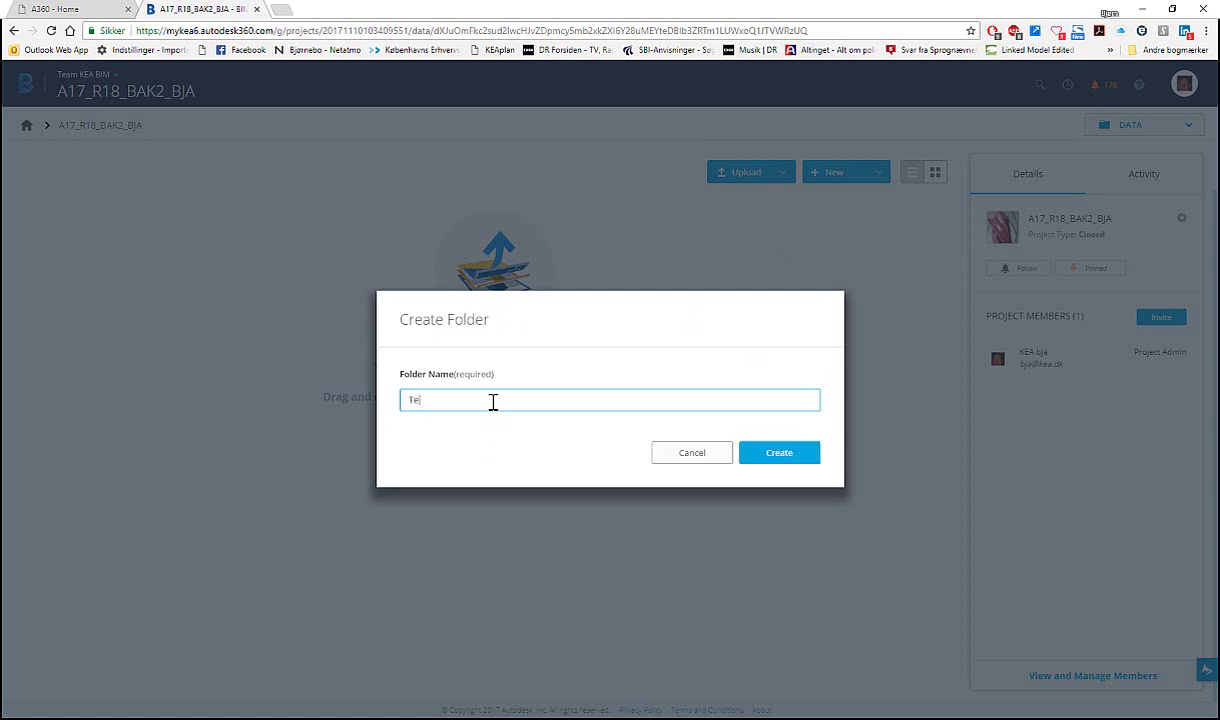
type("st_")
type("bja")
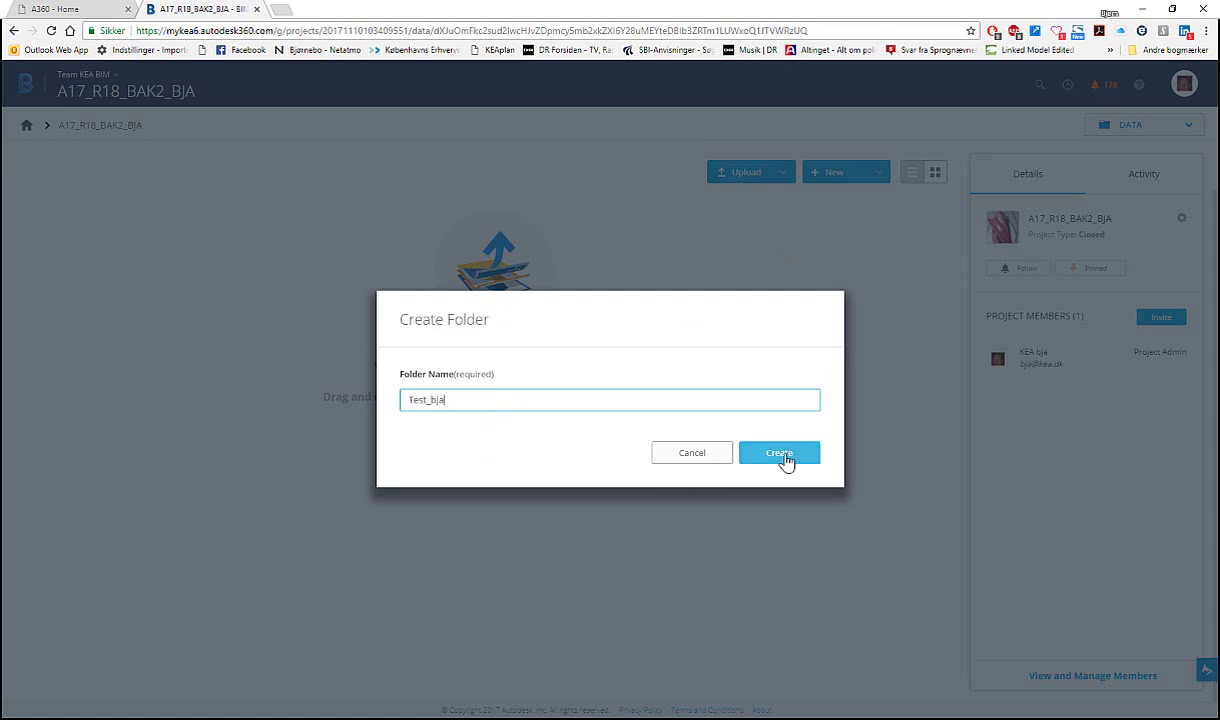
left_click(785, 457)
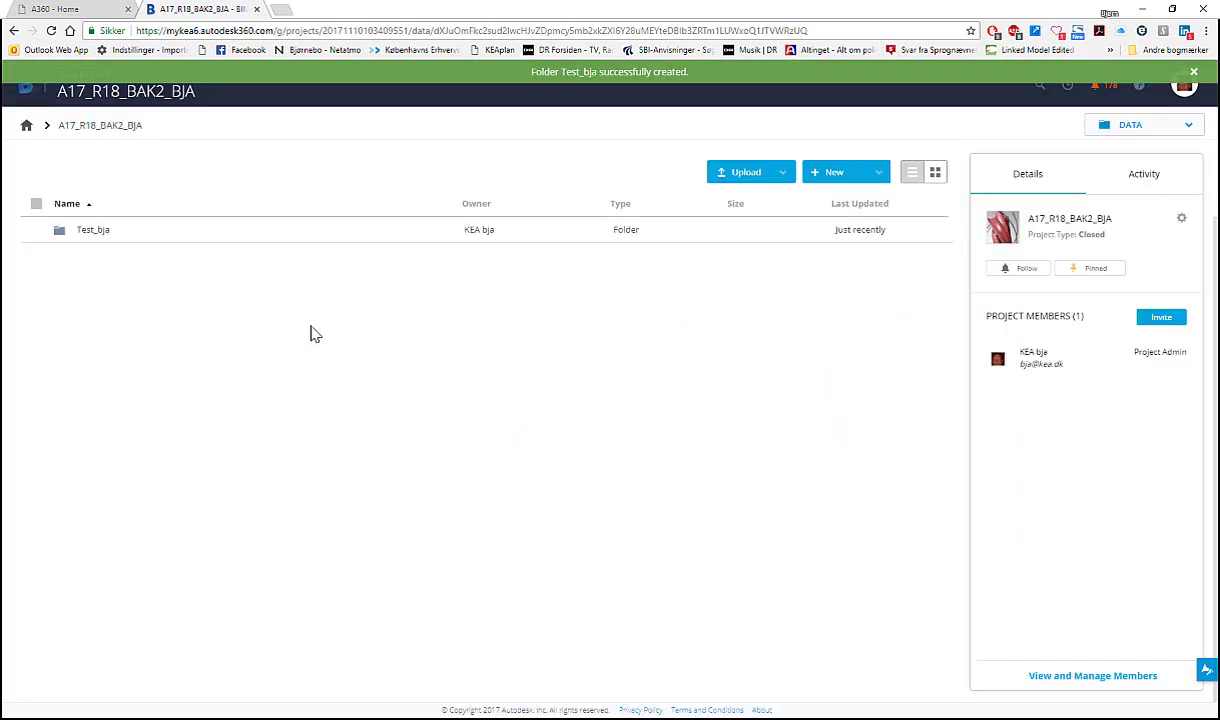